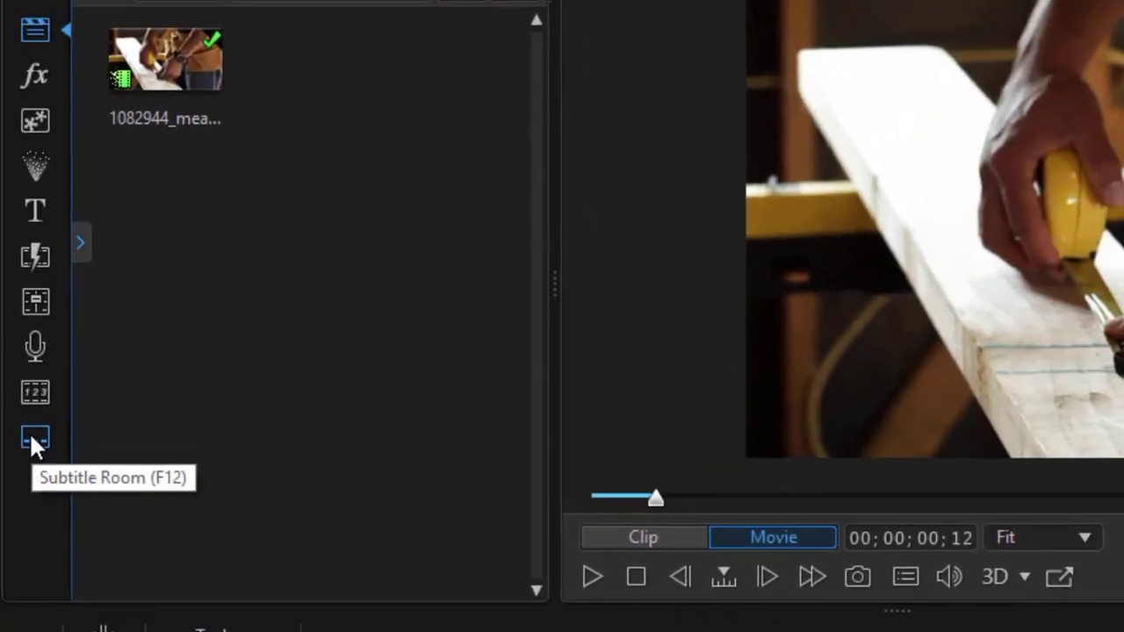
# In the subtitle room, add a subtitle at 00;00;00;16 and split it at 00;00;02;09 into two empty entries.
pyautogui.click(44, 332)
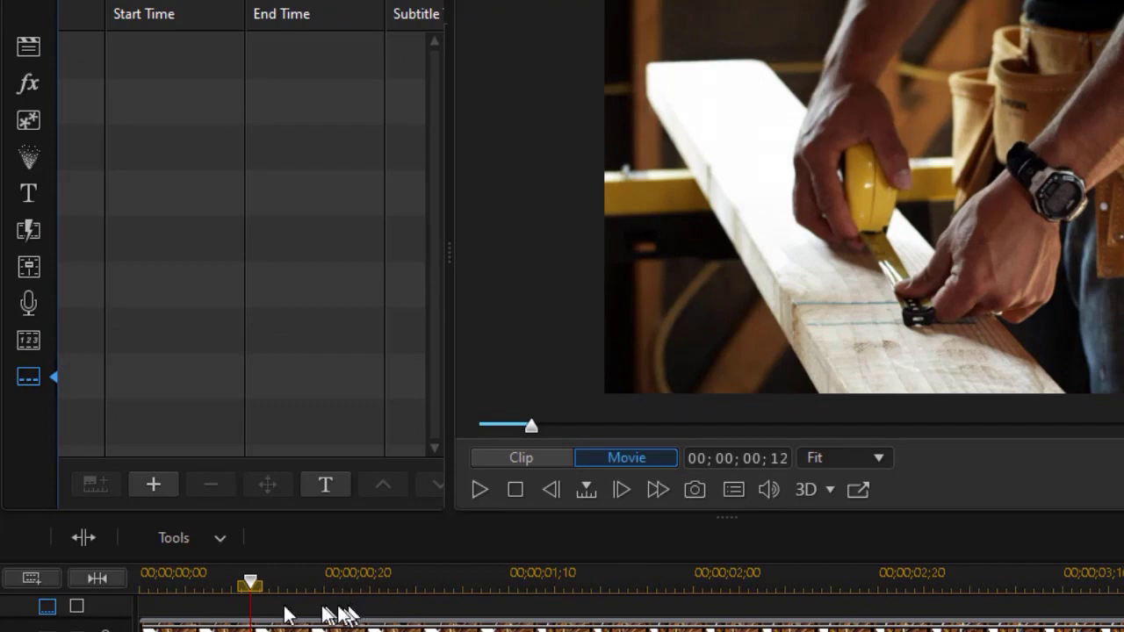
pyautogui.moveTo(252, 586); pyautogui.dragTo(304, 589)
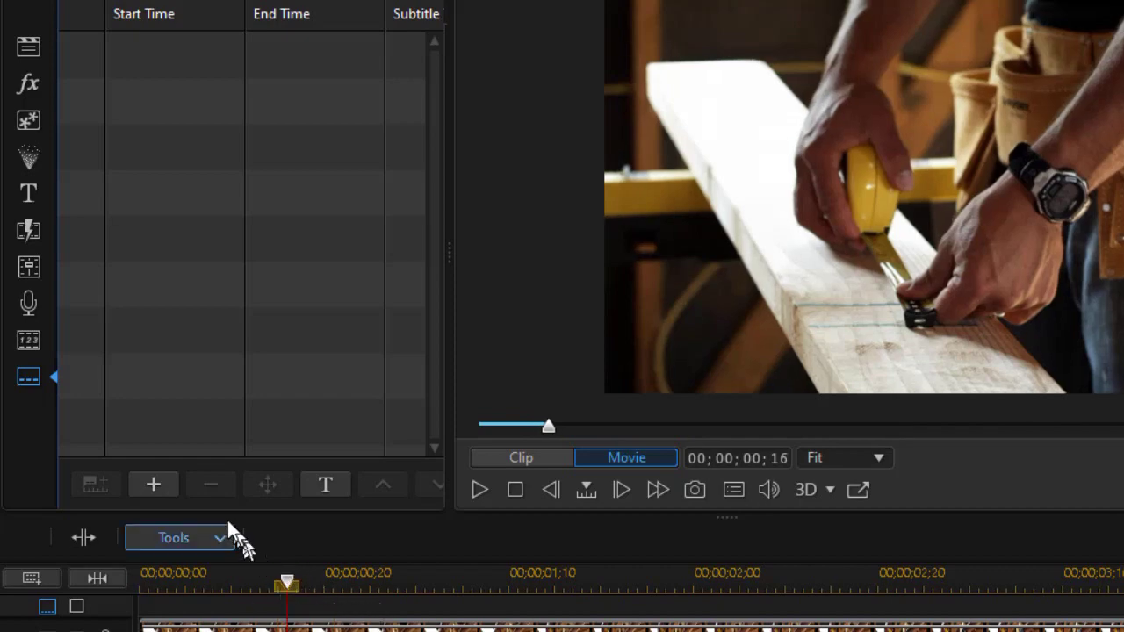
pyautogui.click(154, 492)
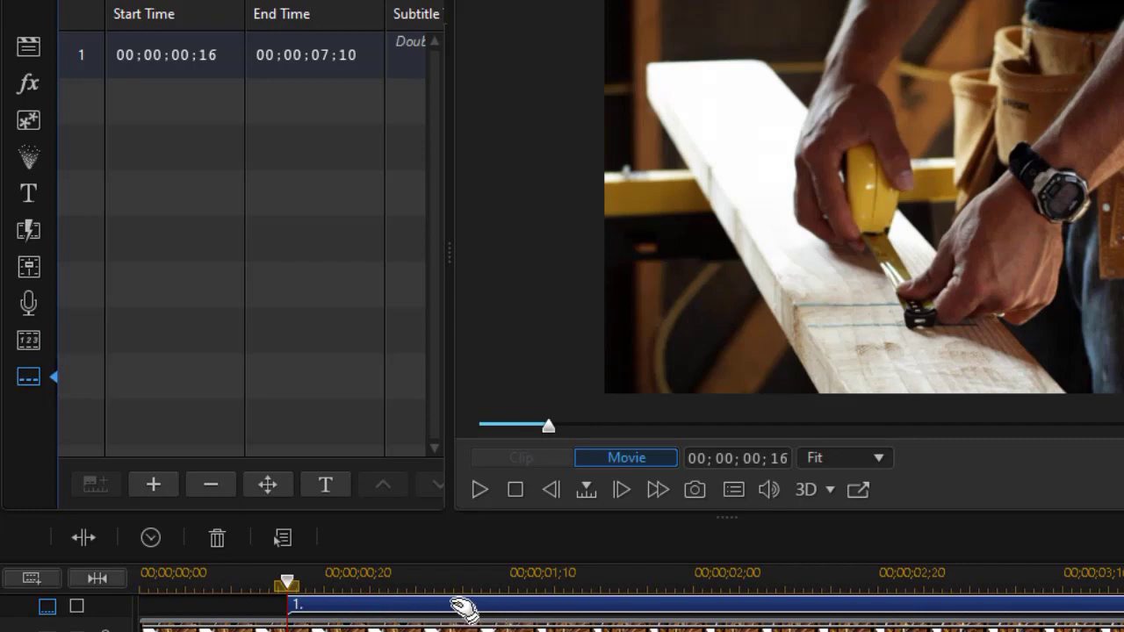
pyautogui.moveTo(295, 603); pyautogui.dragTo(777, 612)
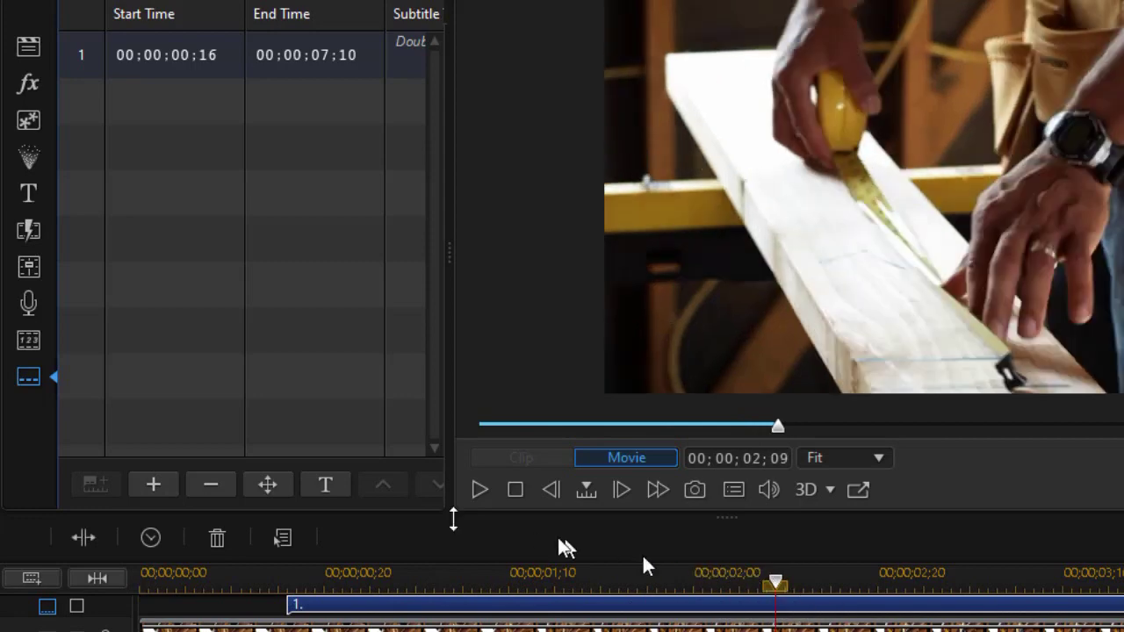
pyautogui.click(154, 483)
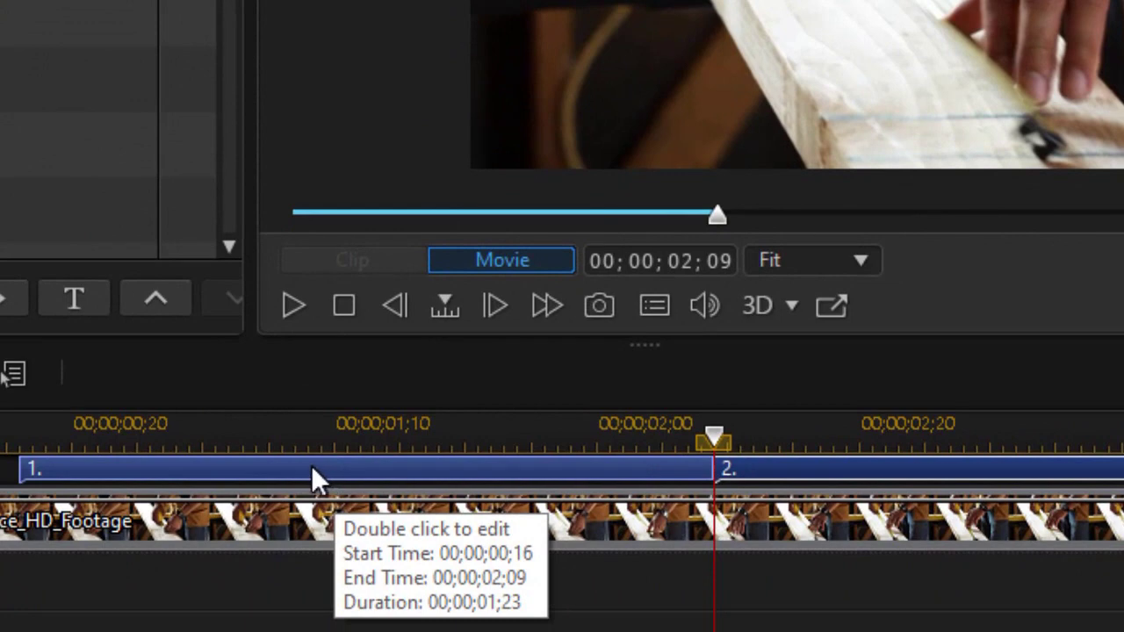
# Trim subtitle 1 to end at 00;00;01;22 using Trim Only, then widen the subtitle list.
pyautogui.moveTo(307, 468); pyautogui.dragTo(474, 488)
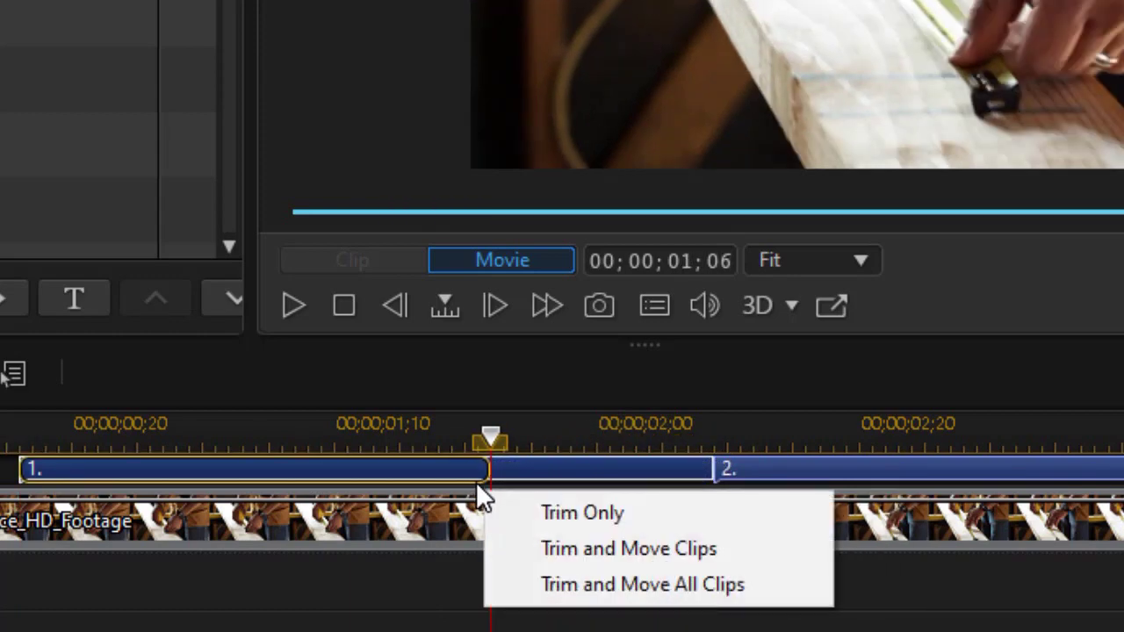
pyautogui.click(592, 511)
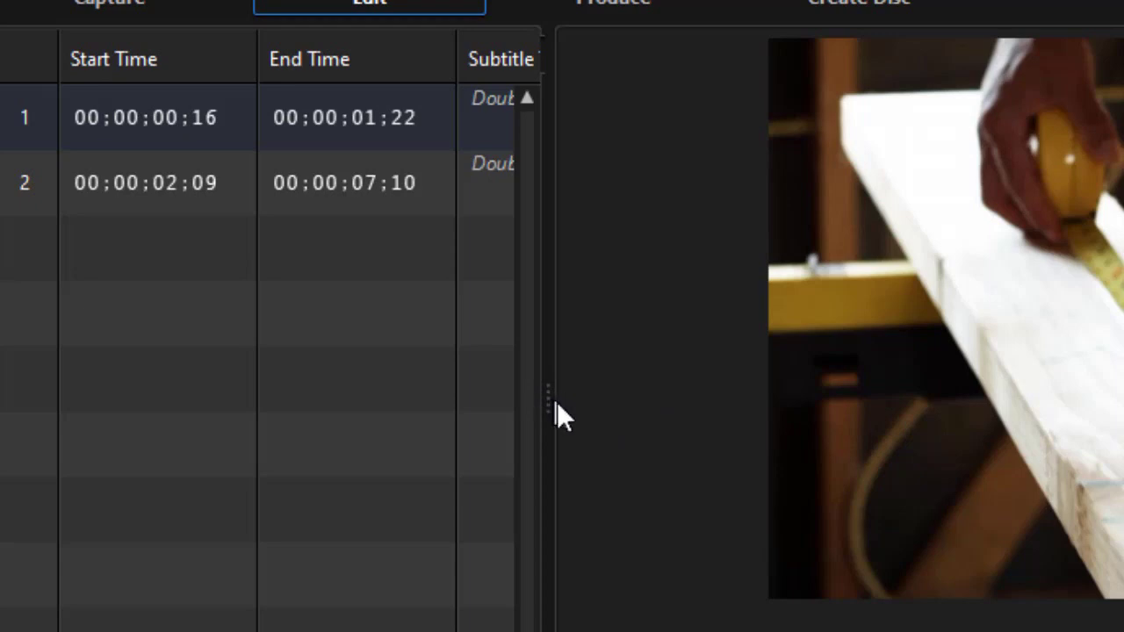
pyautogui.moveTo(547, 402); pyautogui.dragTo(1041, 402)
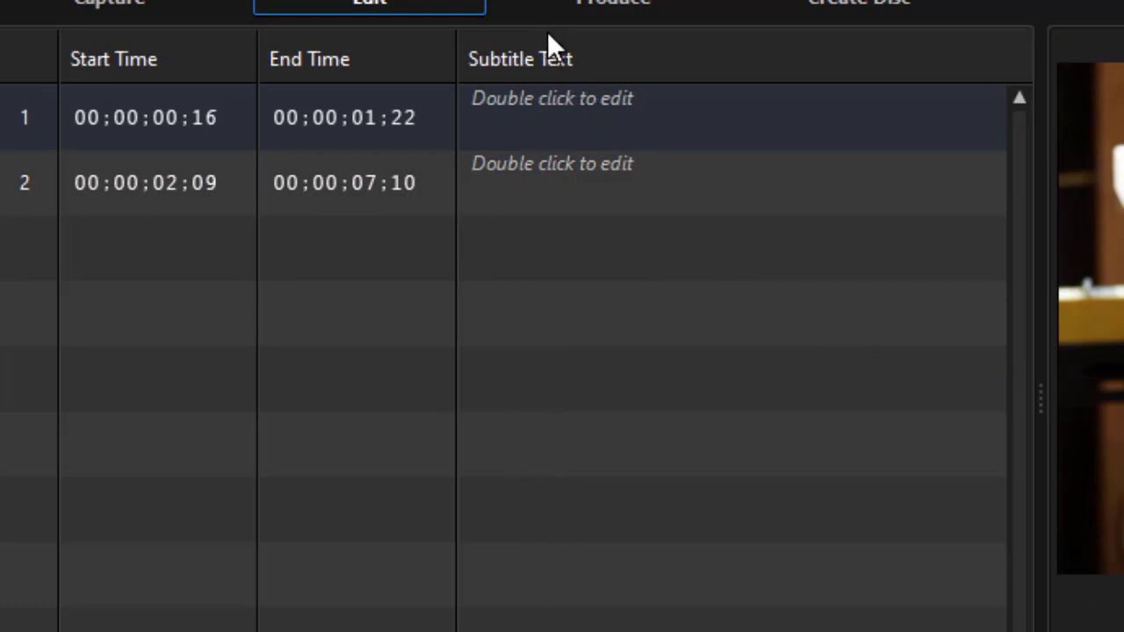
# Enter 'Measure Well' as subtitle 1's text and 'Cut straight' as subtitle 2's text.
pyautogui.doubleClick(565, 130)
pyautogui.write('Measure Well')
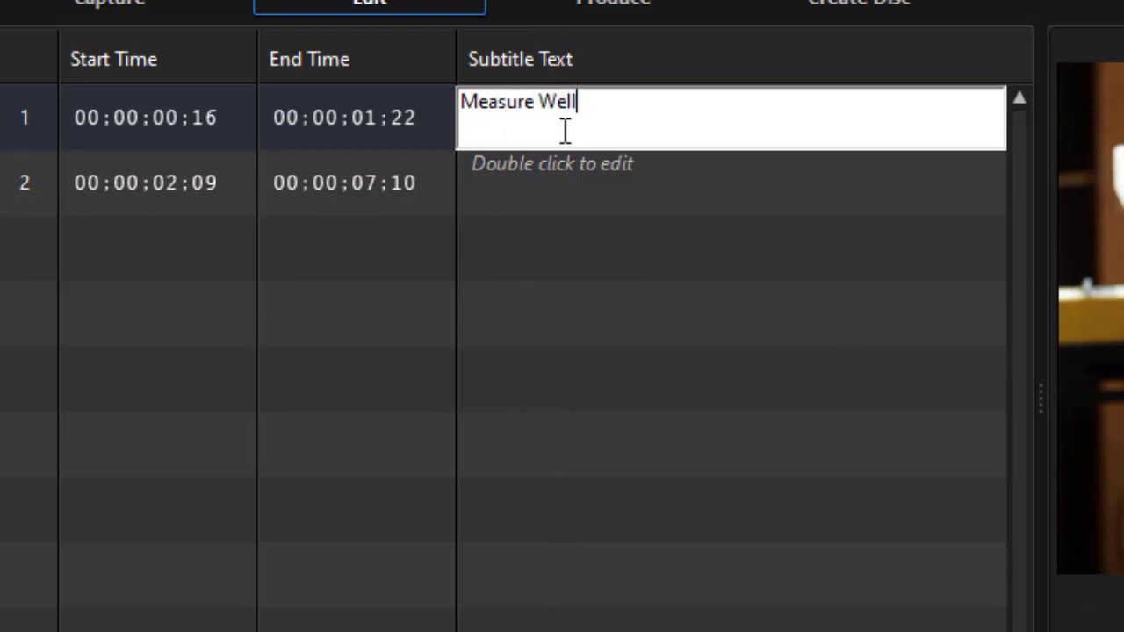
pyautogui.click(582, 168)
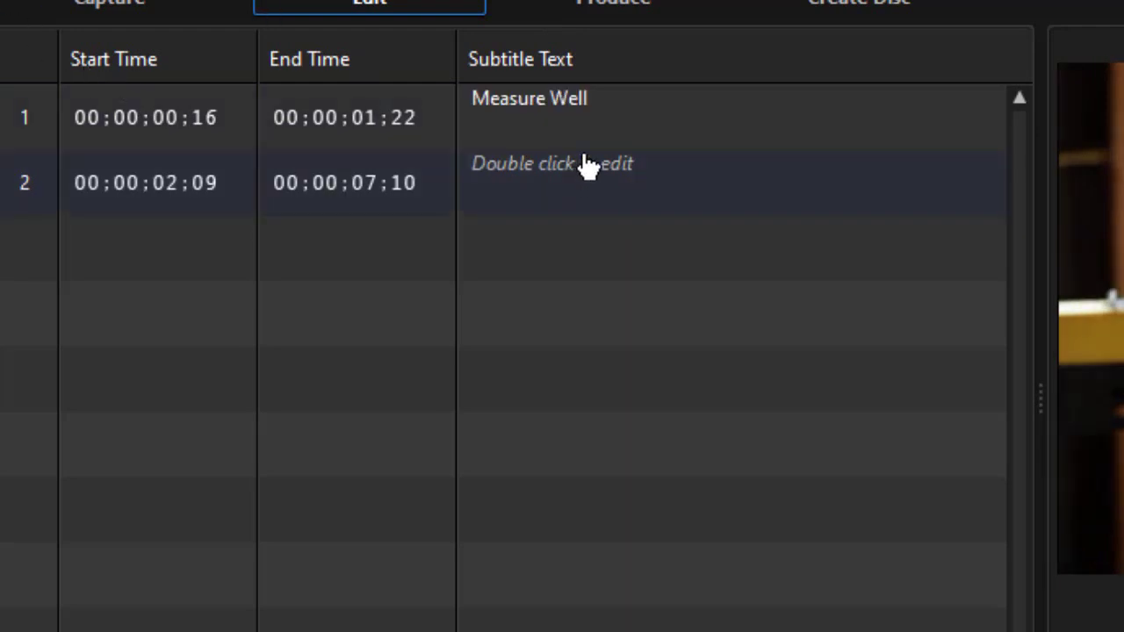
pyautogui.doubleClick(586, 171)
pyautogui.write('Cut')
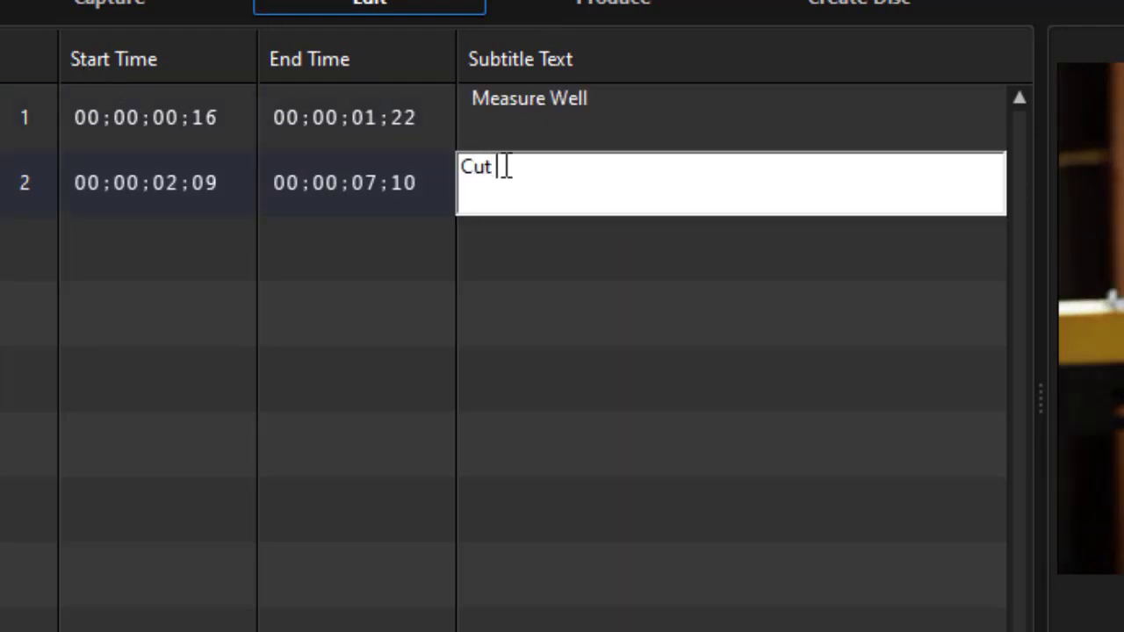
pyautogui.write(' straight')
pyautogui.press('Return')
pyautogui.click(679, 347)
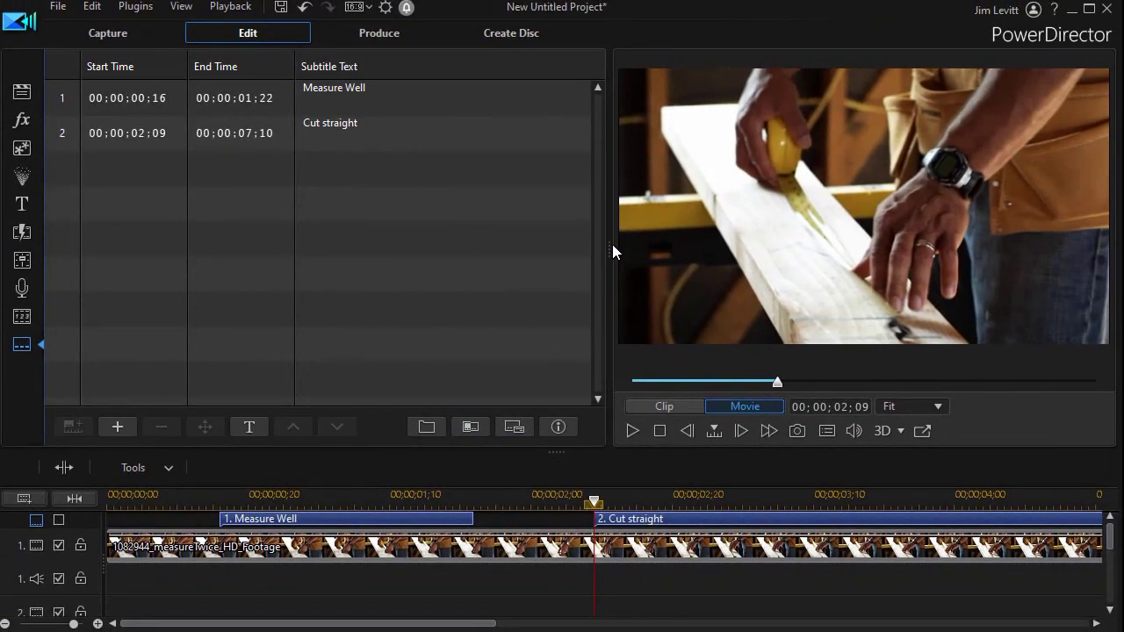
# Enlarge the preview, zoom out the timeline, and play from near the start to check the subtitles.
pyautogui.moveTo(606, 244); pyautogui.dragTo(341, 244)
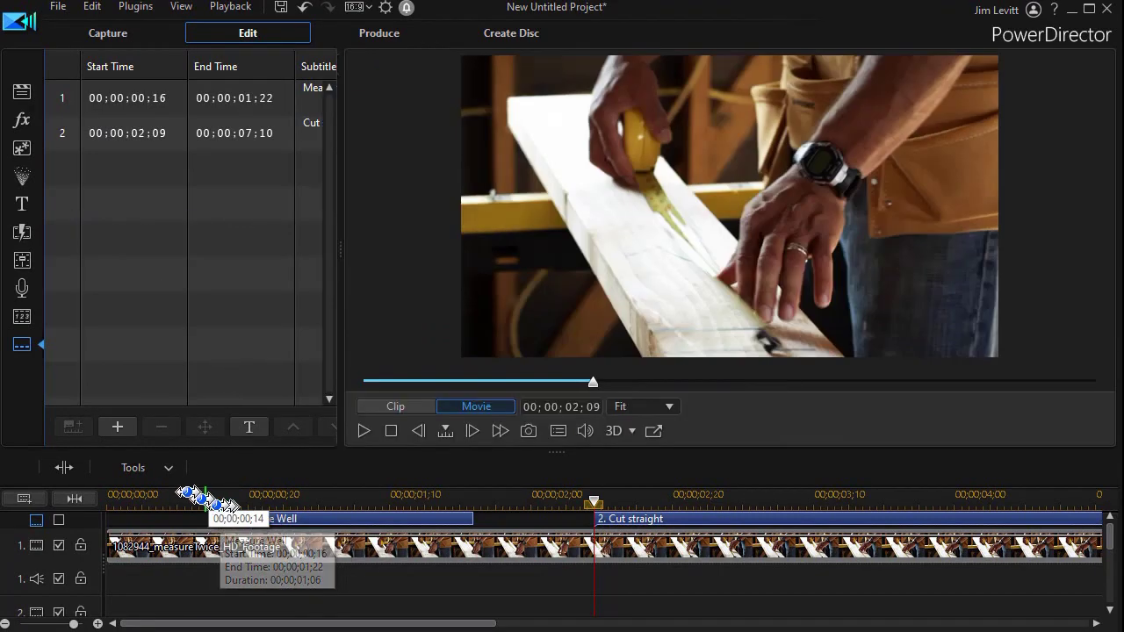
pyautogui.moveTo(189, 494); pyautogui.dragTo(170, 500)
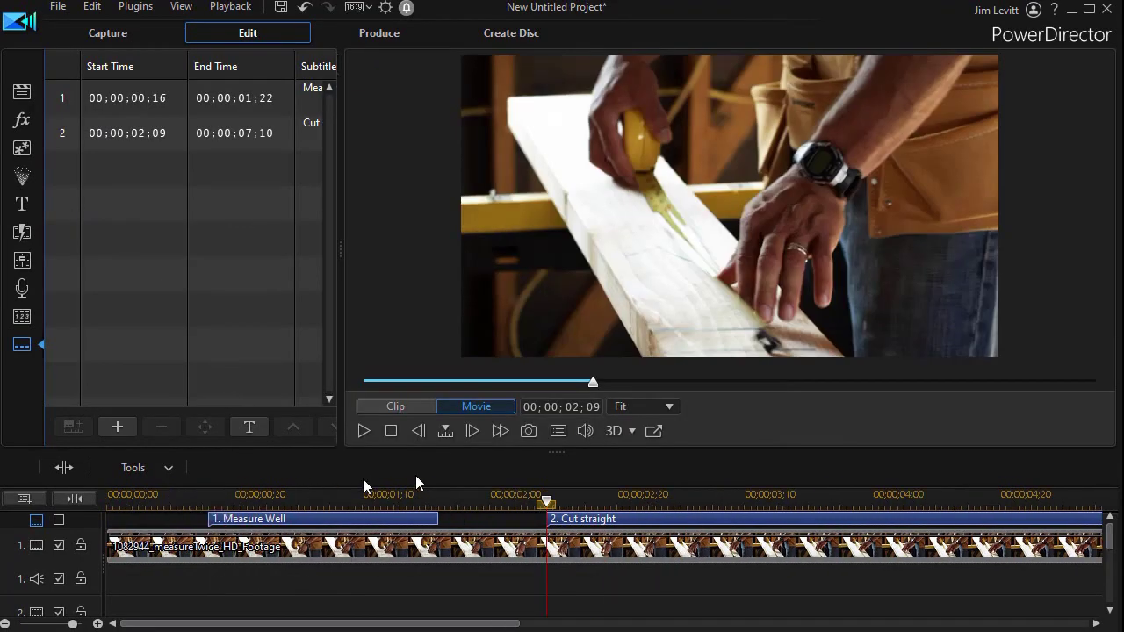
pyautogui.moveTo(546, 501); pyautogui.dragTo(189, 503)
pyautogui.click(363, 431)
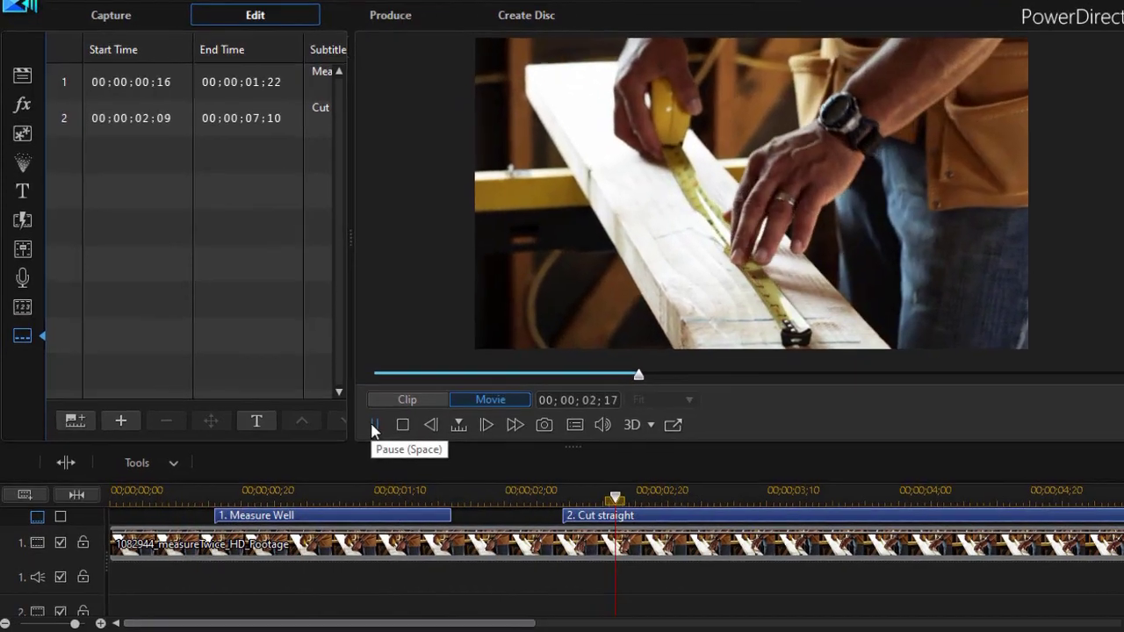
pyautogui.click(363, 431)
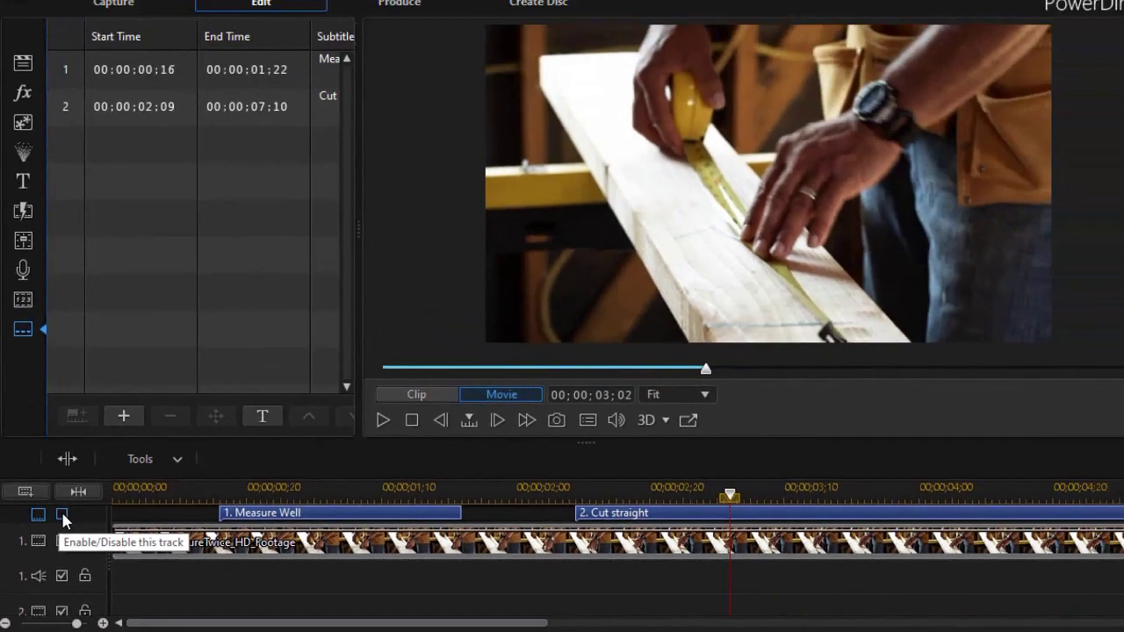
# Enable the subtitle track and scrub to 00;00;00;29 so Measure Well shows over the footage.
pyautogui.click(62, 513)
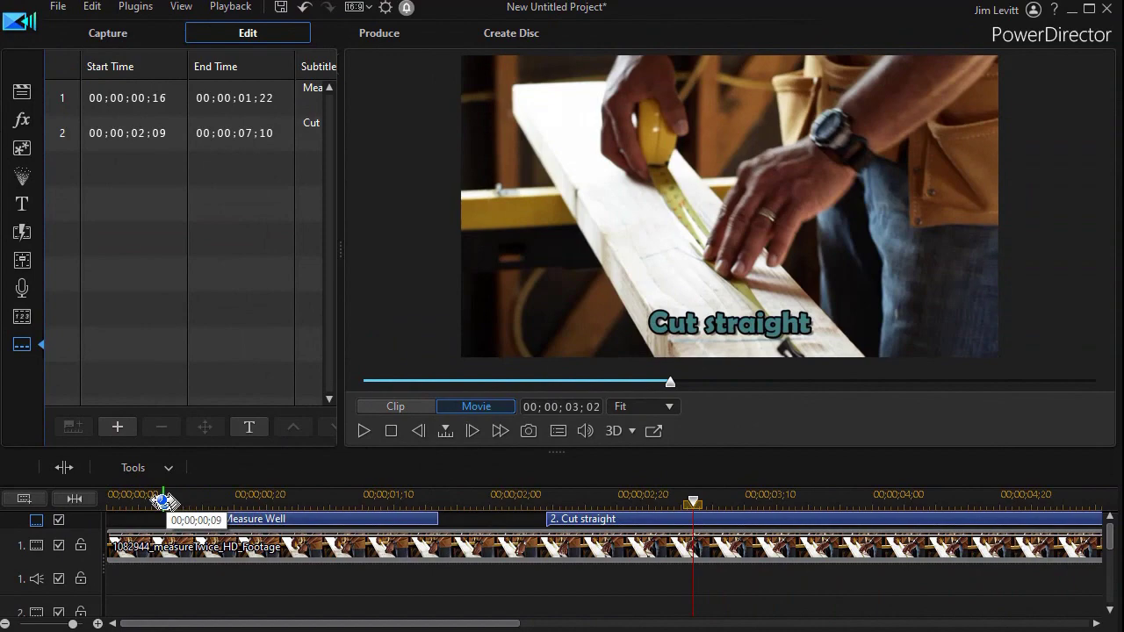
pyautogui.click(163, 501)
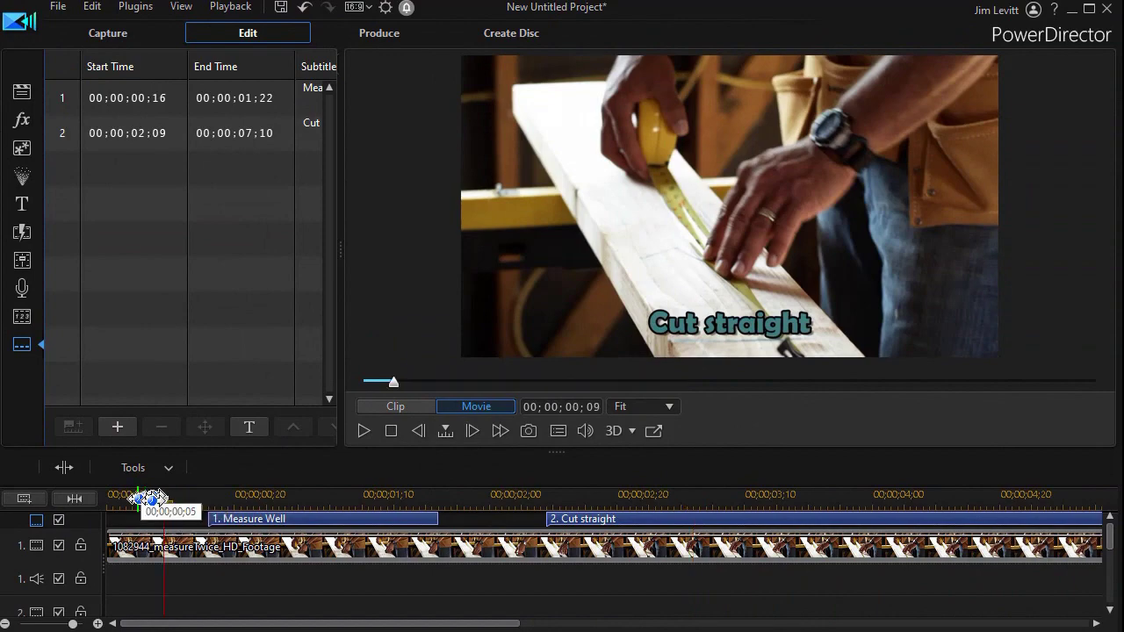
pyautogui.click(293, 503)
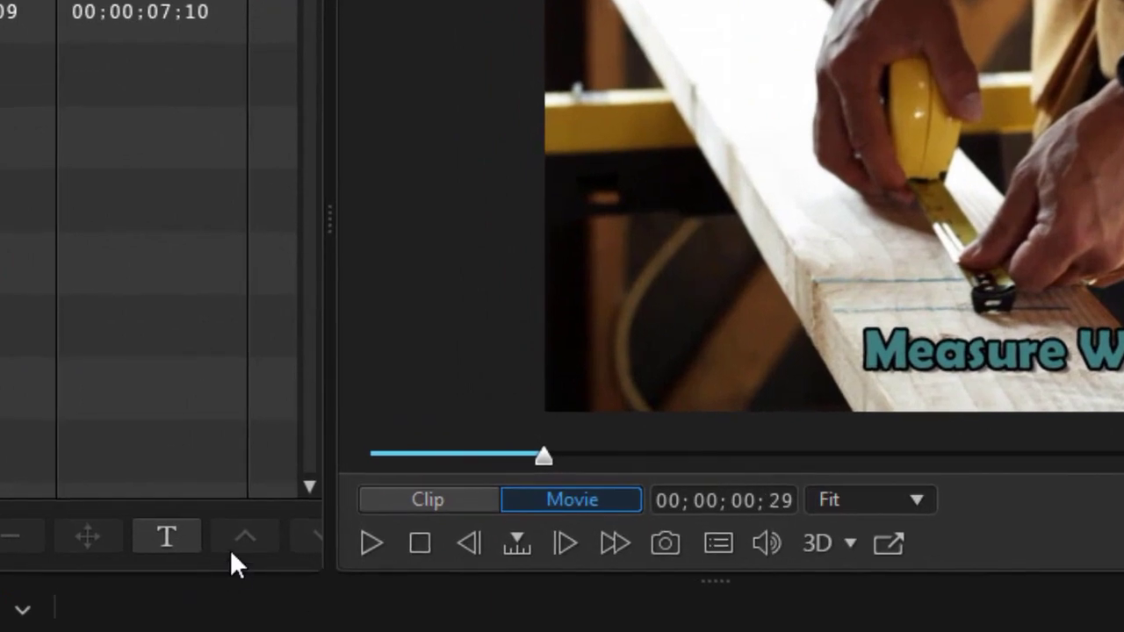
# Open the subtitle font and colour settings, then cancel without changing anything.
pyautogui.click(175, 536)
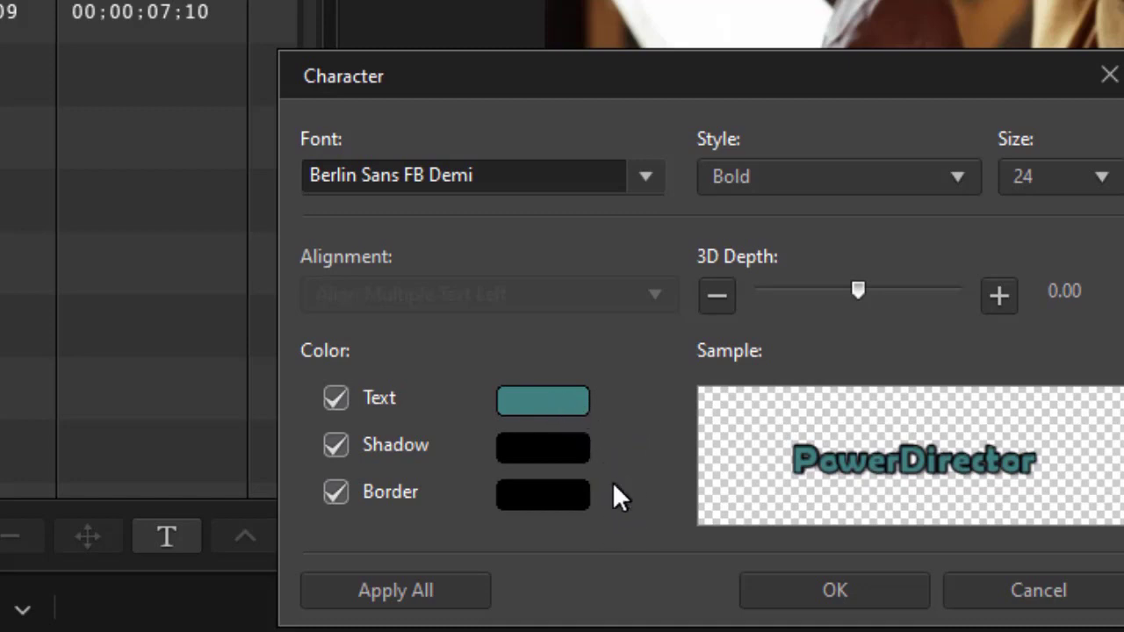
pyautogui.click(1047, 604)
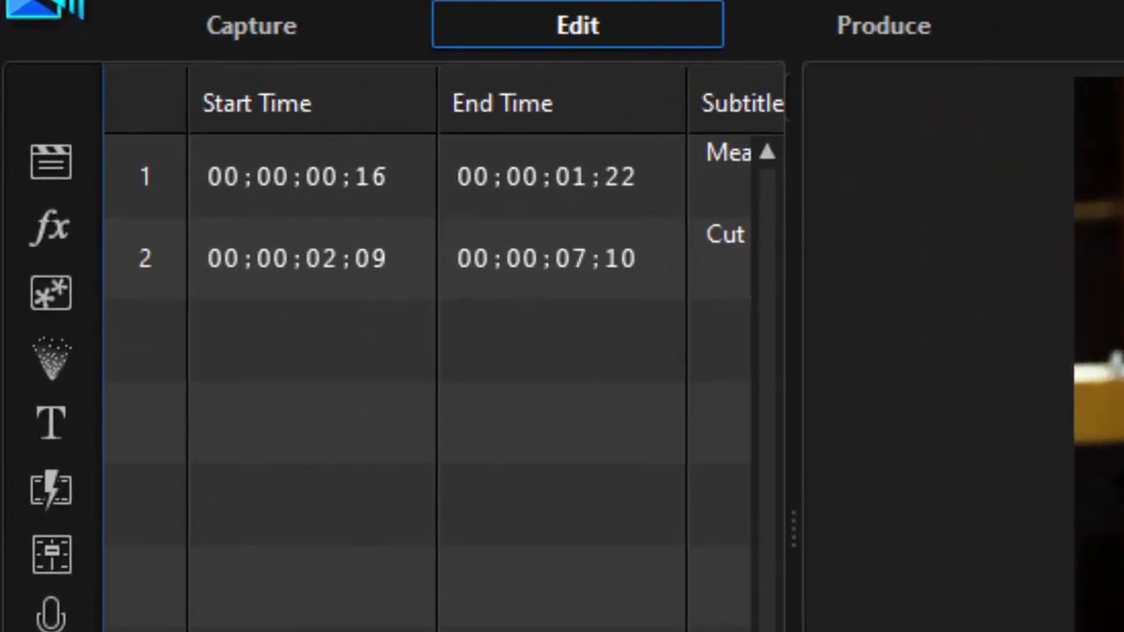
# Show the Color Boards category in the Media Room.
pyautogui.click(49, 172)
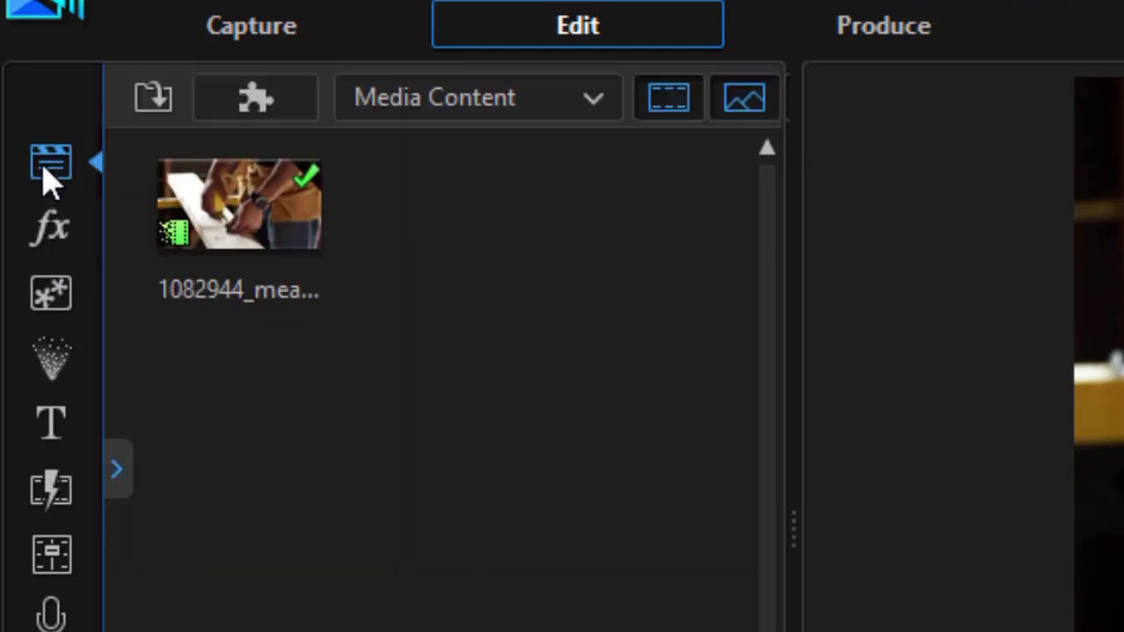
pyautogui.click(593, 113)
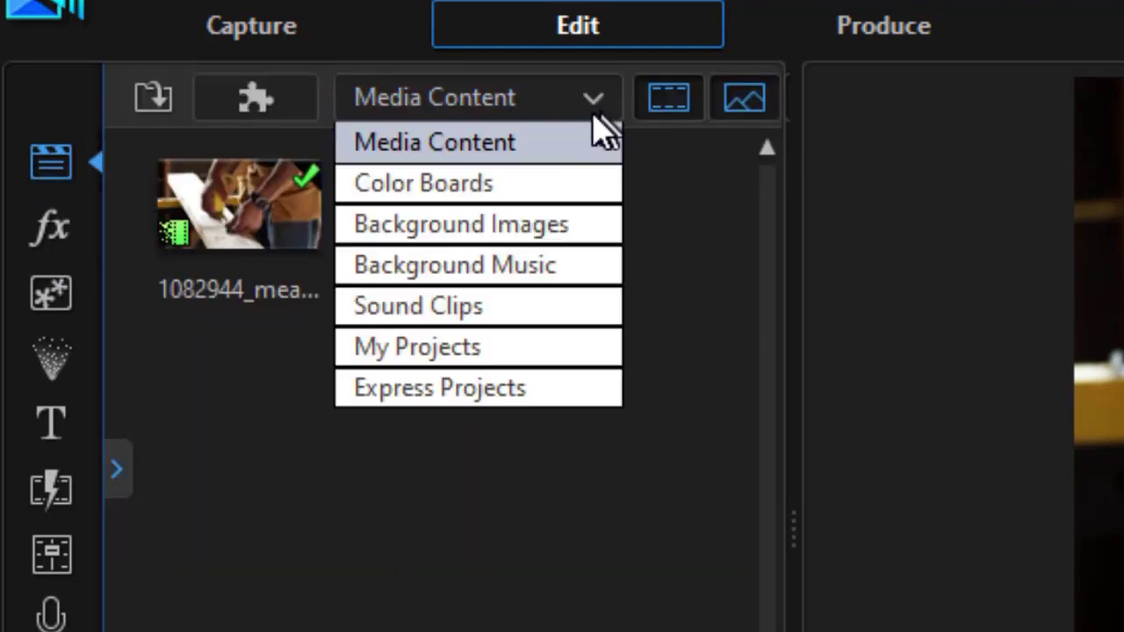
pyautogui.click(504, 182)
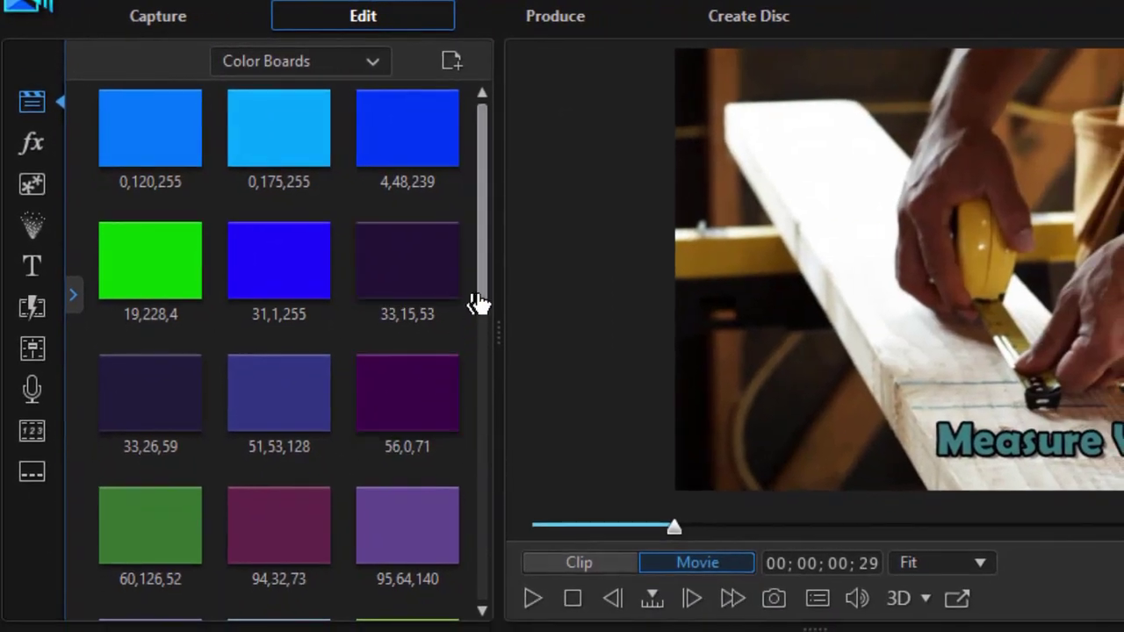
# Place the white 255,255,255 color board at the start of track 2 and open it in PiP Designer.
pyautogui.scroll(-1, 747, 474)
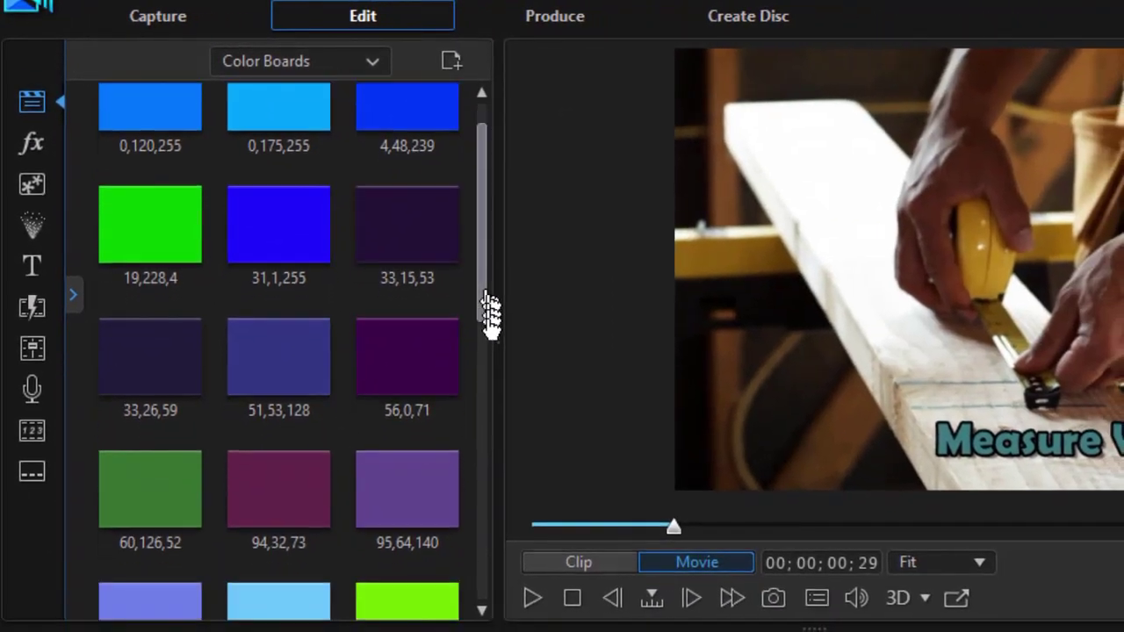
pyautogui.moveTo(490, 311); pyautogui.dragTo(404, 627)
pyautogui.moveTo(411, 529); pyautogui.dragTo(200, 631)
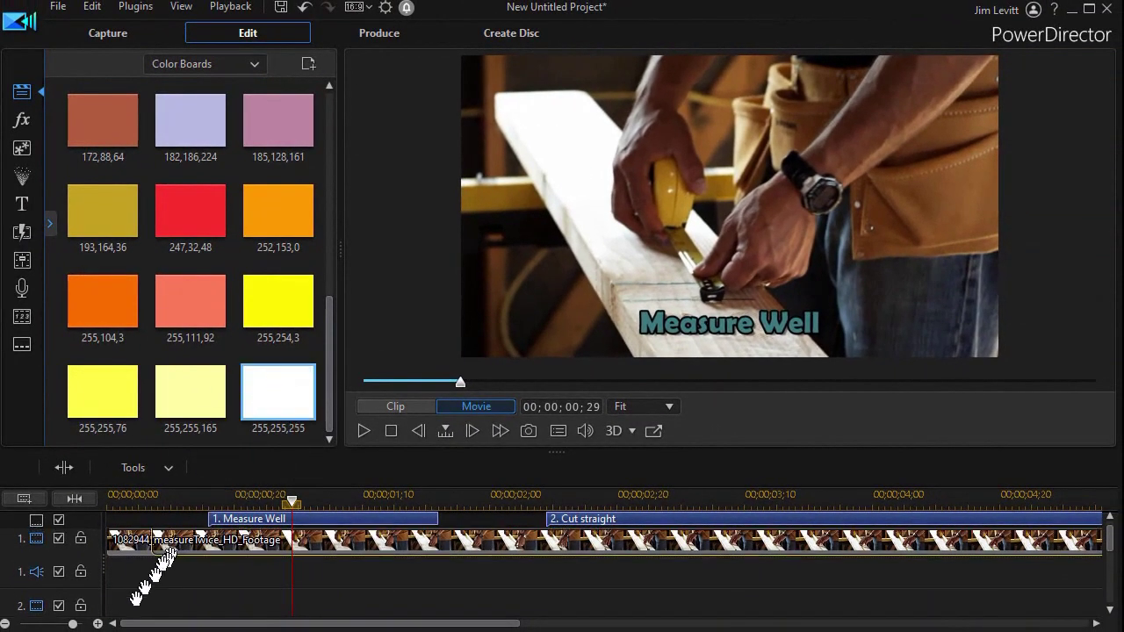
pyautogui.moveTo(136, 597); pyautogui.dragTo(108, 594)
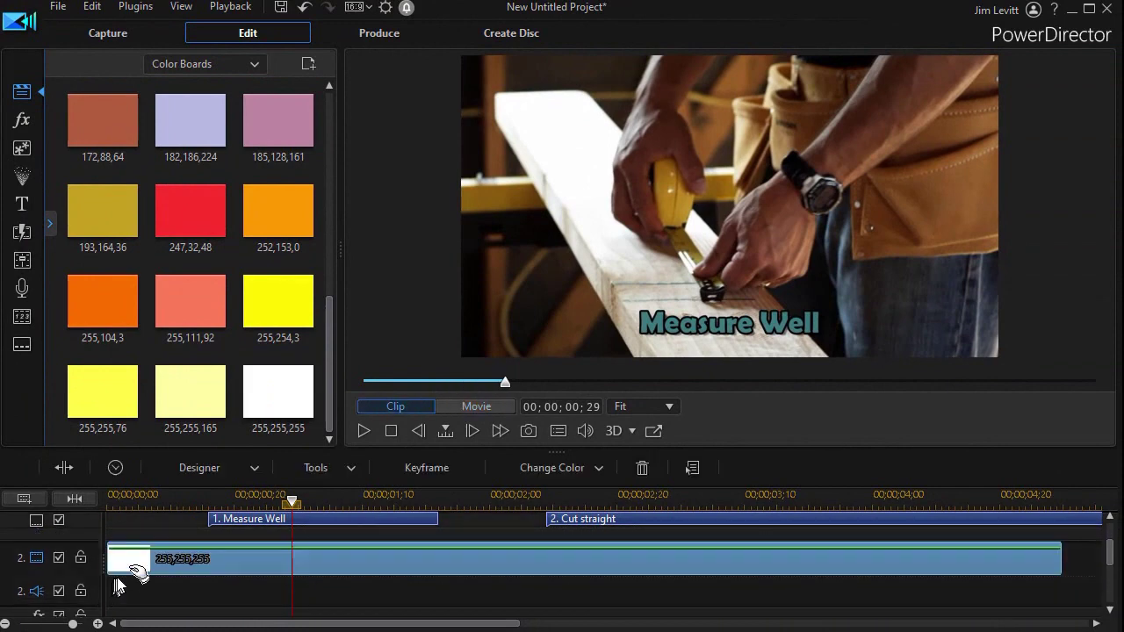
pyautogui.doubleClick(229, 563)
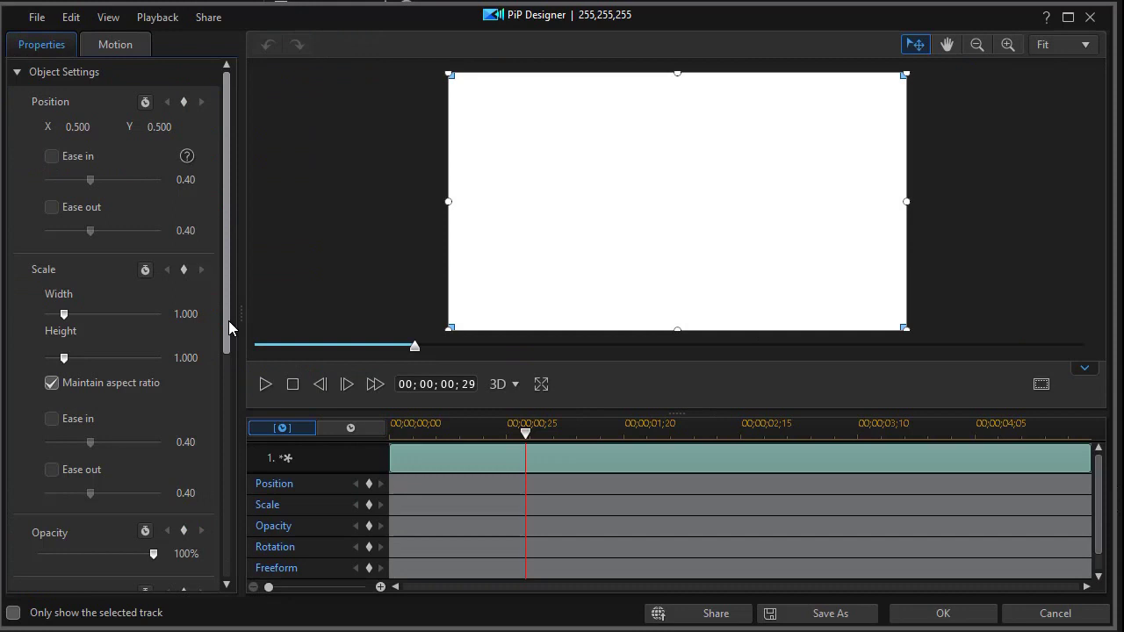
# Unlock the aspect ratio, squash the white board into a thin bottom strip, and lower its opacity.
pyautogui.click(51, 384)
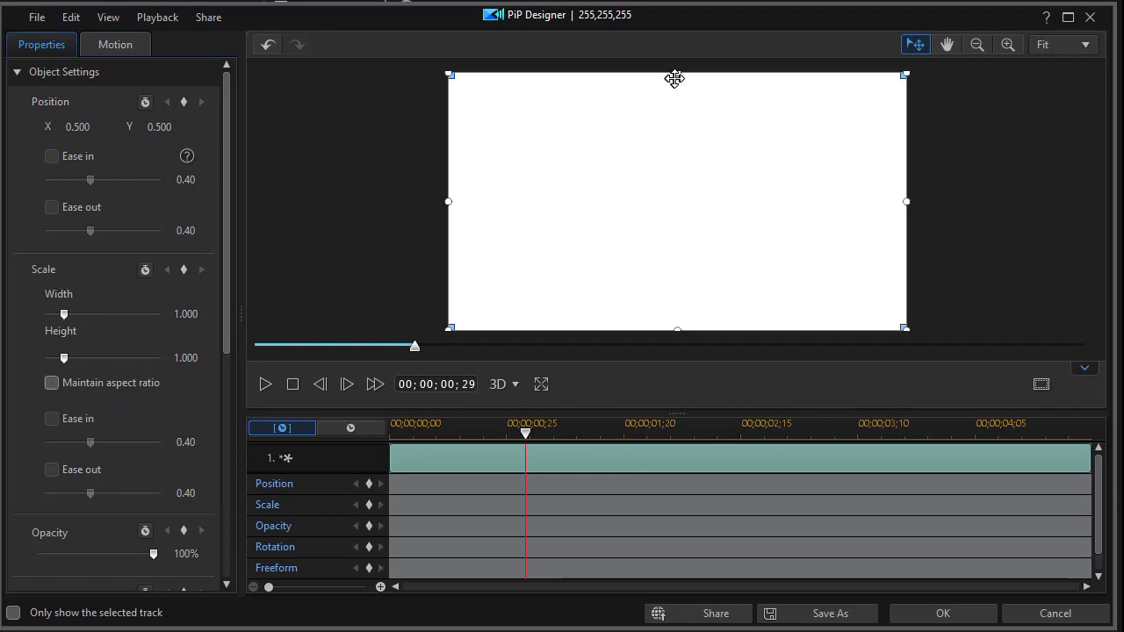
pyautogui.moveTo(676, 73); pyautogui.dragTo(634, 278)
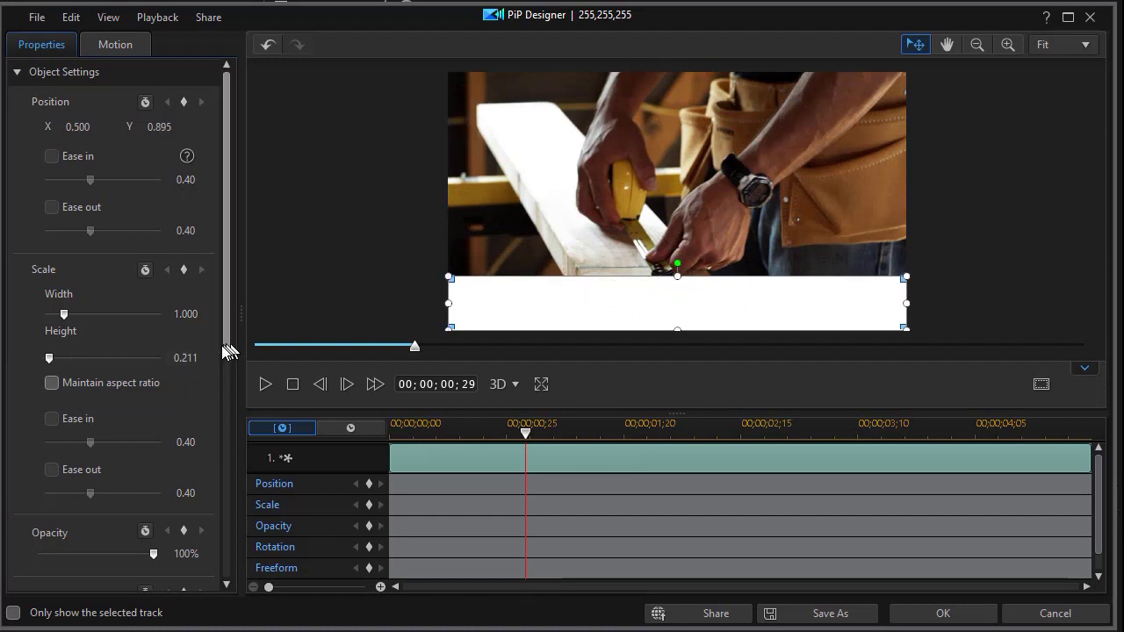
pyautogui.moveTo(231, 347); pyautogui.dragTo(231, 395)
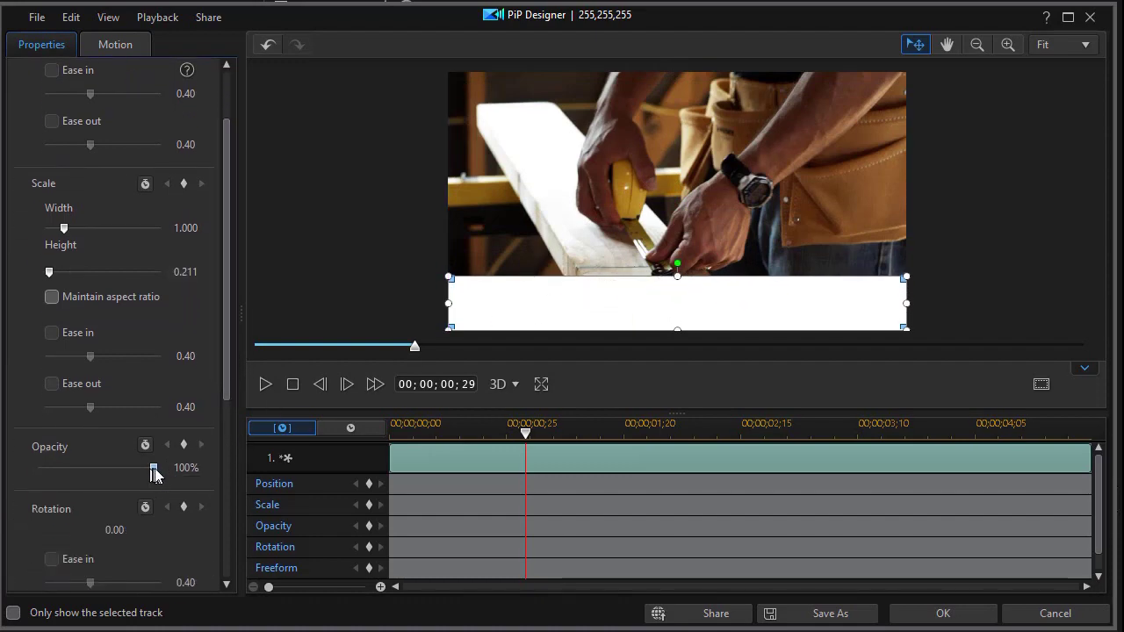
pyautogui.moveTo(153, 469); pyautogui.dragTo(84, 469)
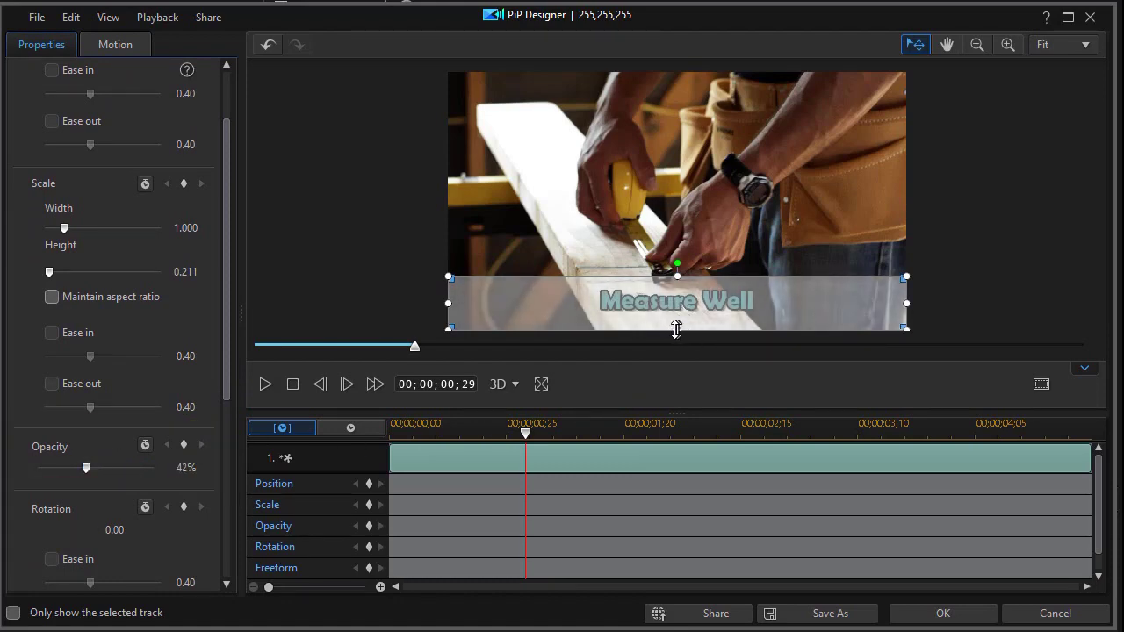
# Refine the bar to 0.728 wide by 0.160 high and raise its opacity to 92%.
pyautogui.moveTo(680, 327); pyautogui.dragTo(678, 319)
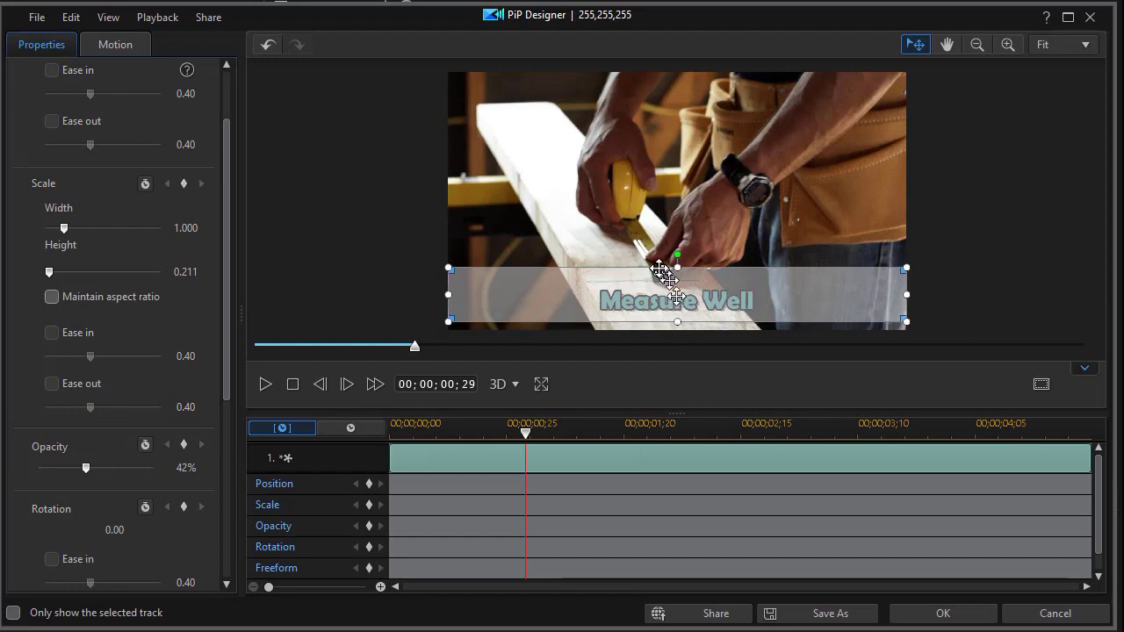
pyautogui.moveTo(677, 274); pyautogui.dragTo(677, 288)
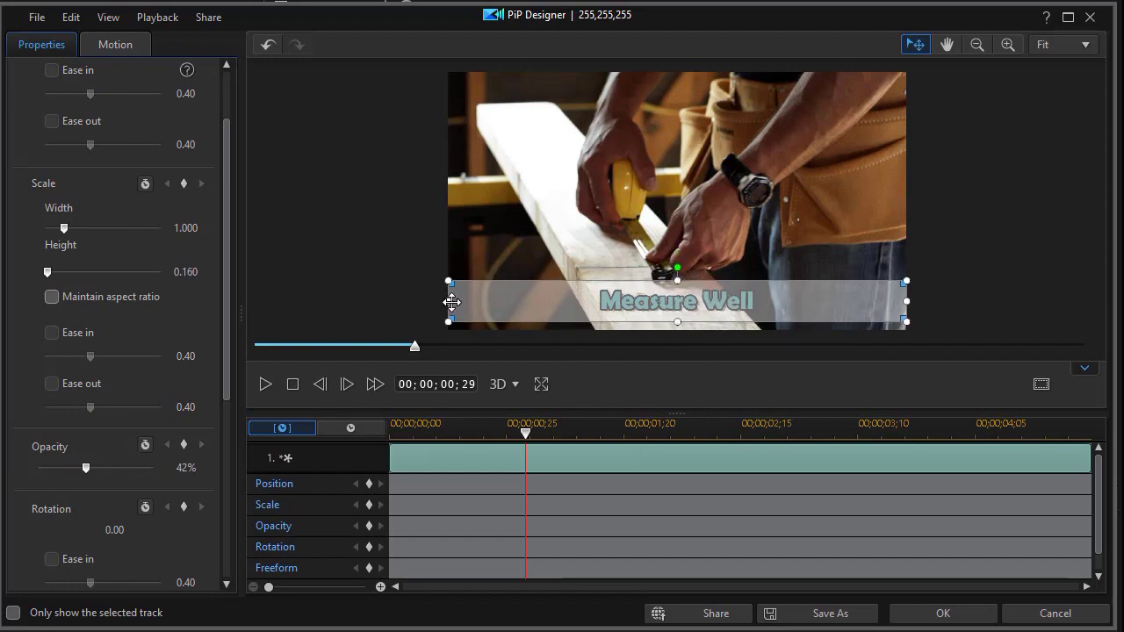
pyautogui.moveTo(451, 301); pyautogui.dragTo(519, 301)
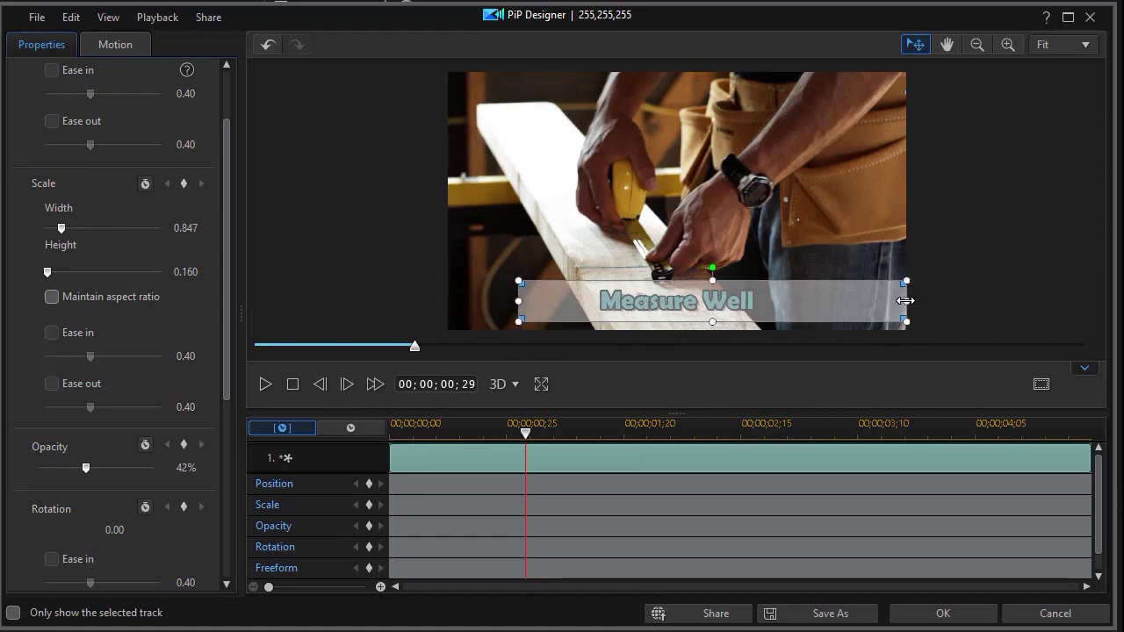
pyautogui.moveTo(905, 301); pyautogui.dragTo(852, 301)
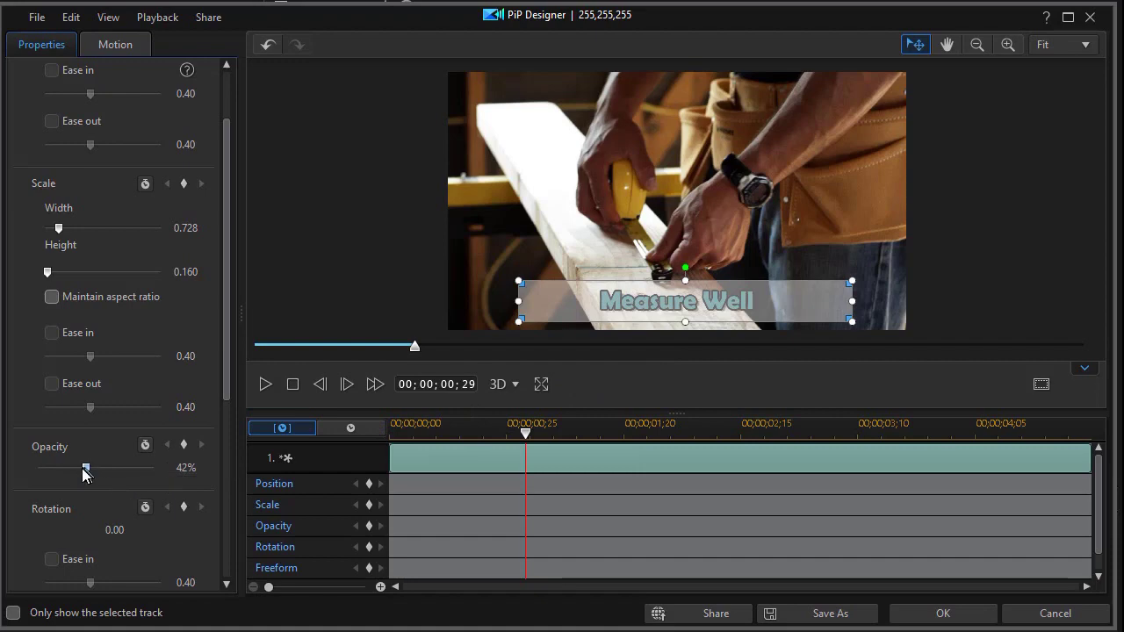
pyautogui.moveTo(85, 475); pyautogui.dragTo(140, 470)
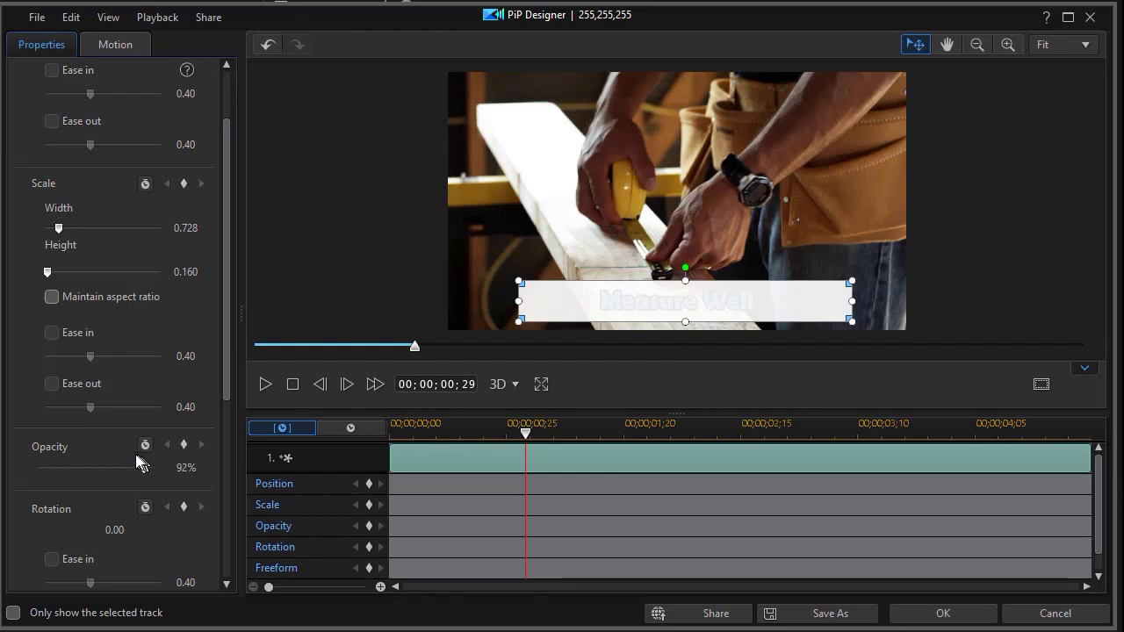
# Apply the PiP bar settings, rewind to the start, and preview the whole movie in Movie mode.
pyautogui.click(945, 616)
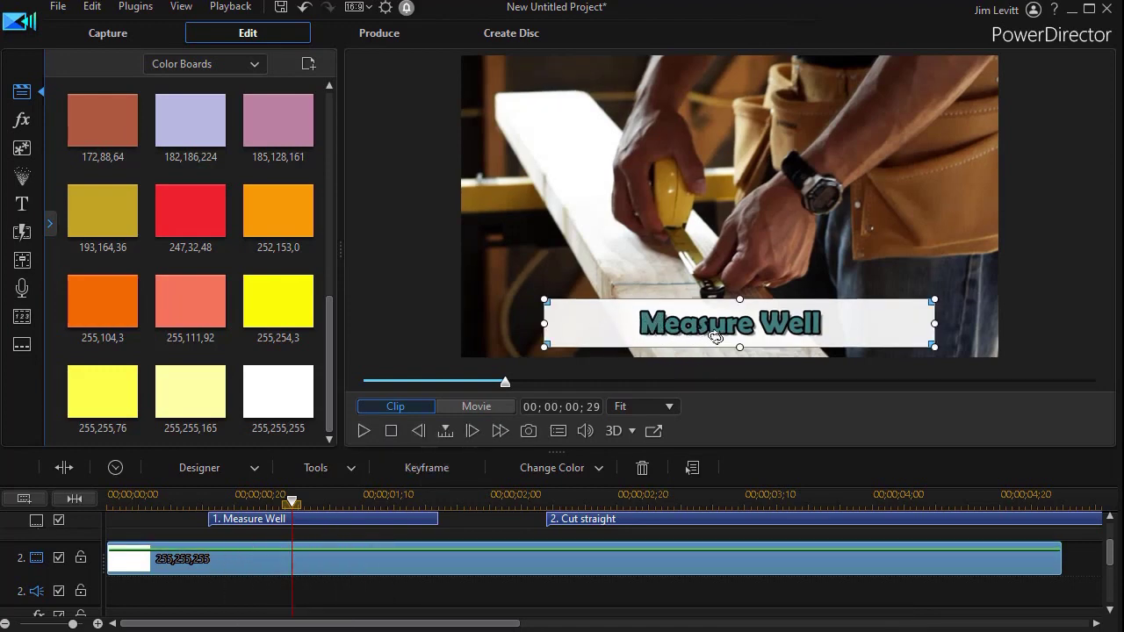
pyautogui.click(389, 430)
pyautogui.click(462, 404)
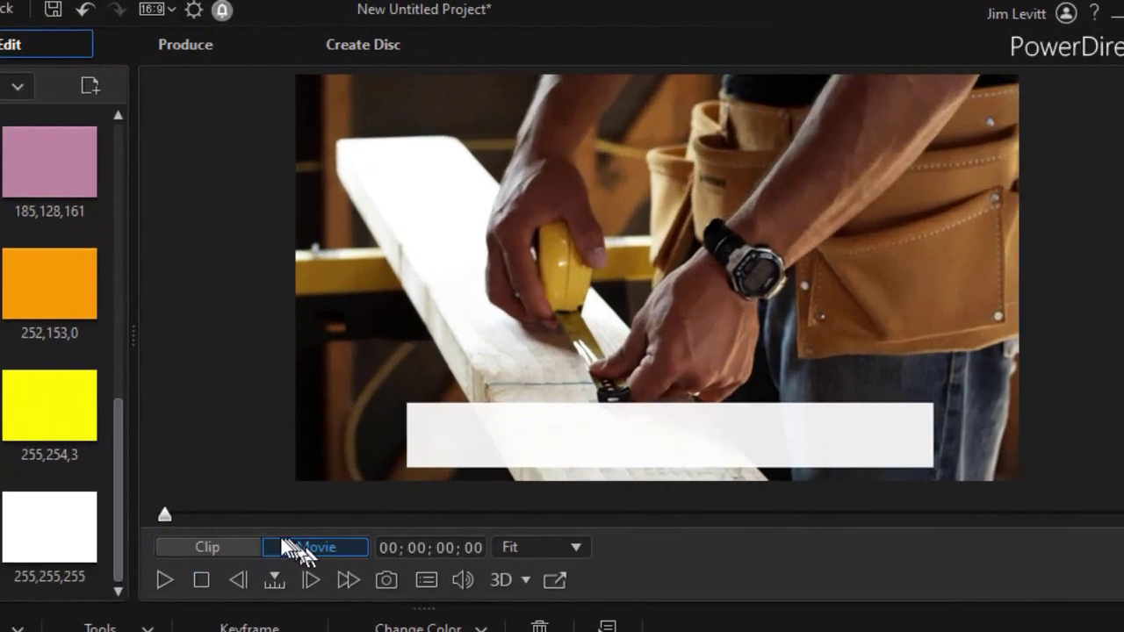